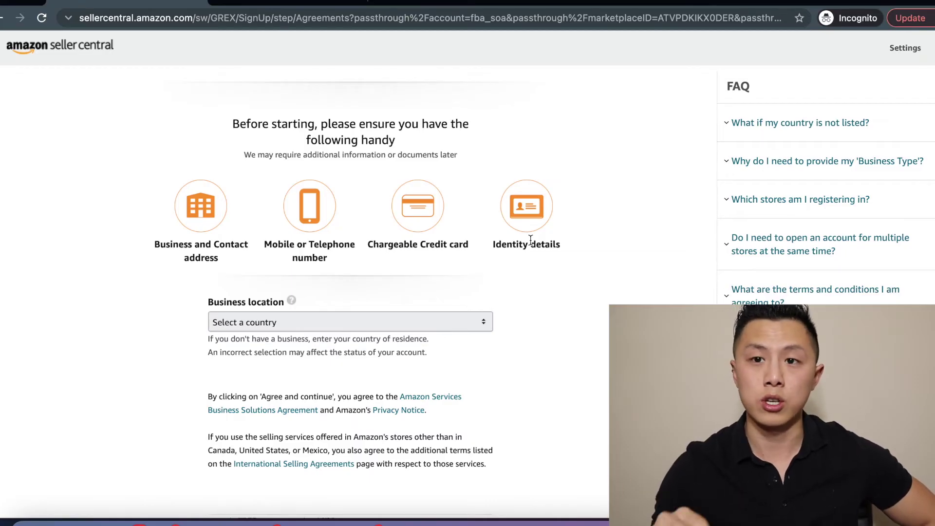
Look over the registration requirements and set the business location to United States.
scroll(531, 240, "down", 5)
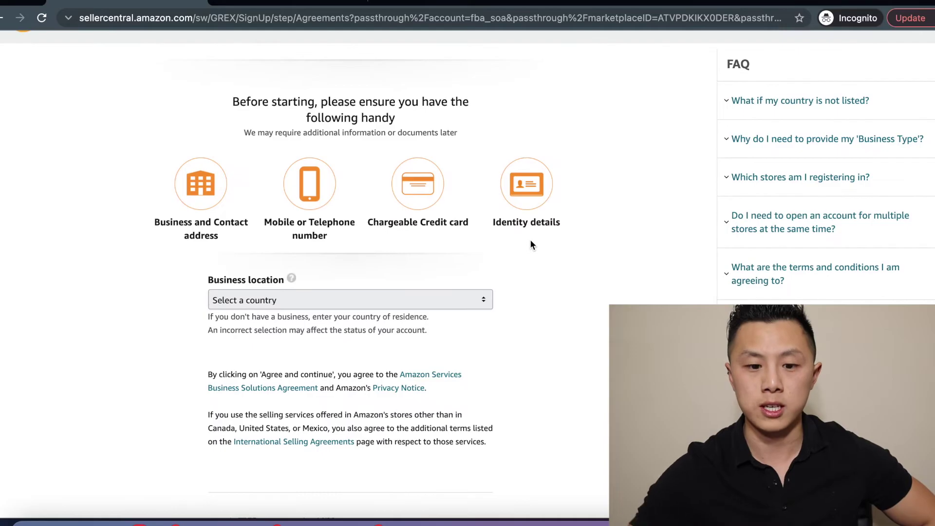
scroll(530, 244, "down", 2)
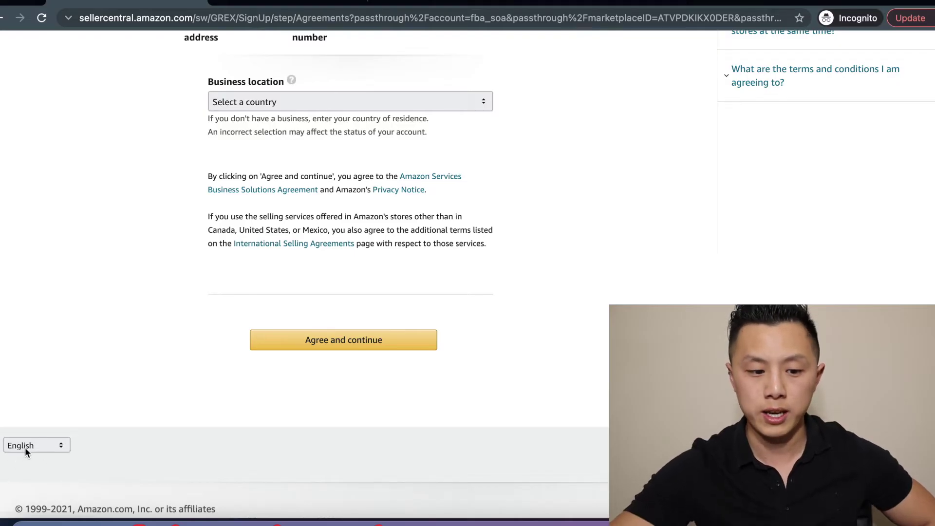
scroll(177, 403, "up", 5)
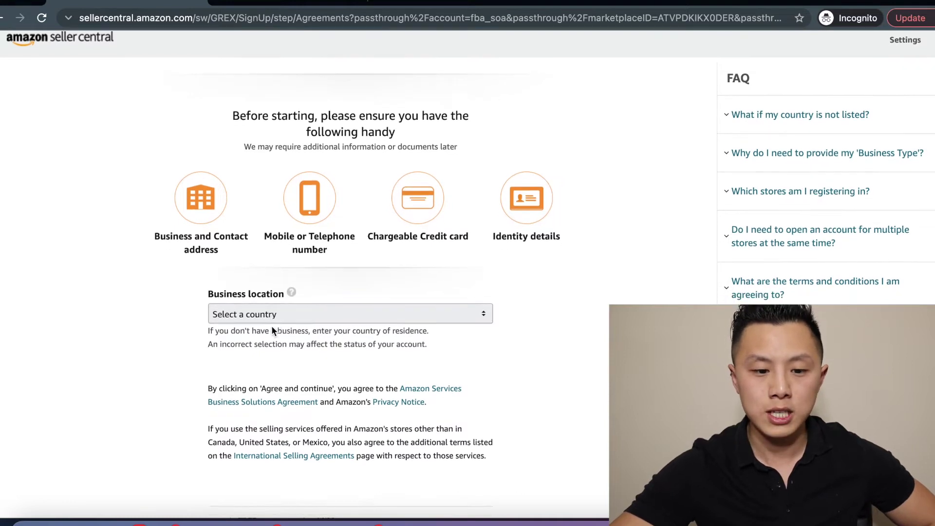
scroll(272, 321, "down", 1)
left_click(278, 305)
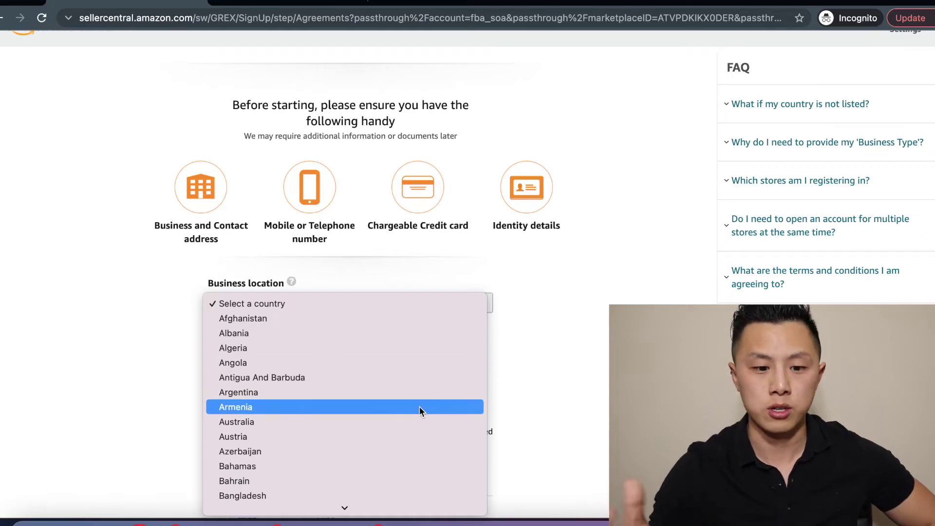
scroll(419, 406, "down", 5)
scroll(419, 406, "down", 20)
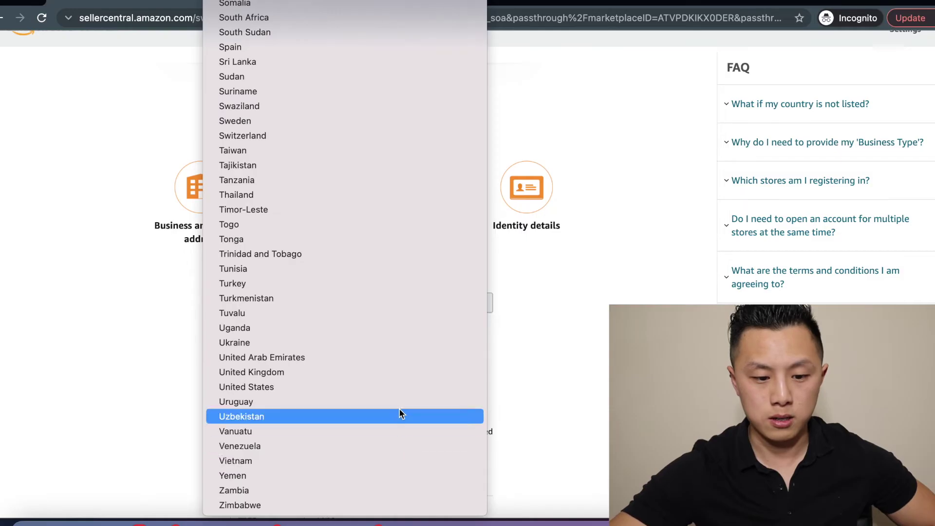
left_click(404, 387)
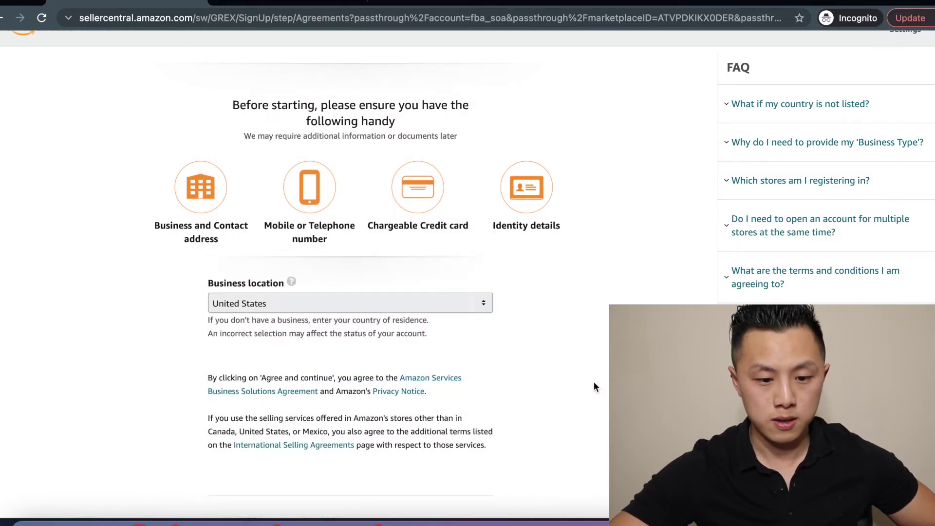
Set the business type to "None, I am an individual" and dismiss the notice about the selection.
scroll(594, 382, "down", 2)
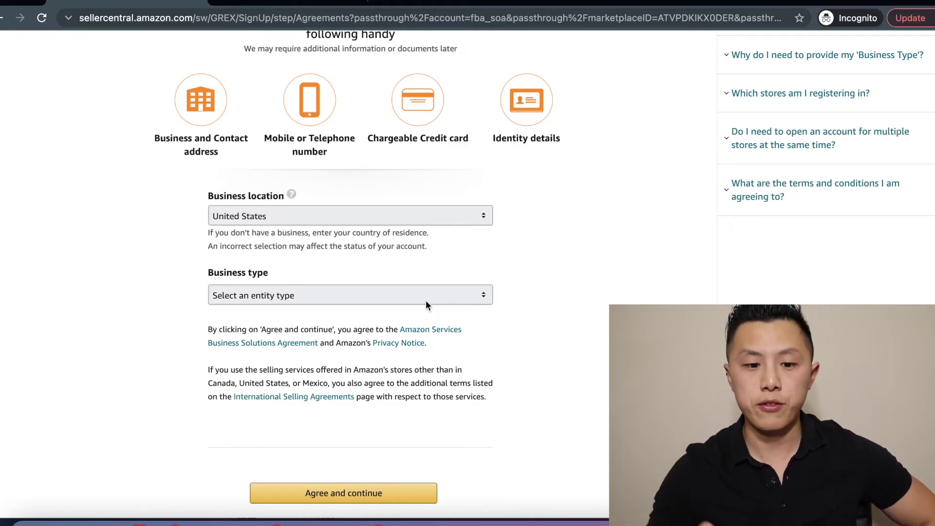
left_click(426, 303)
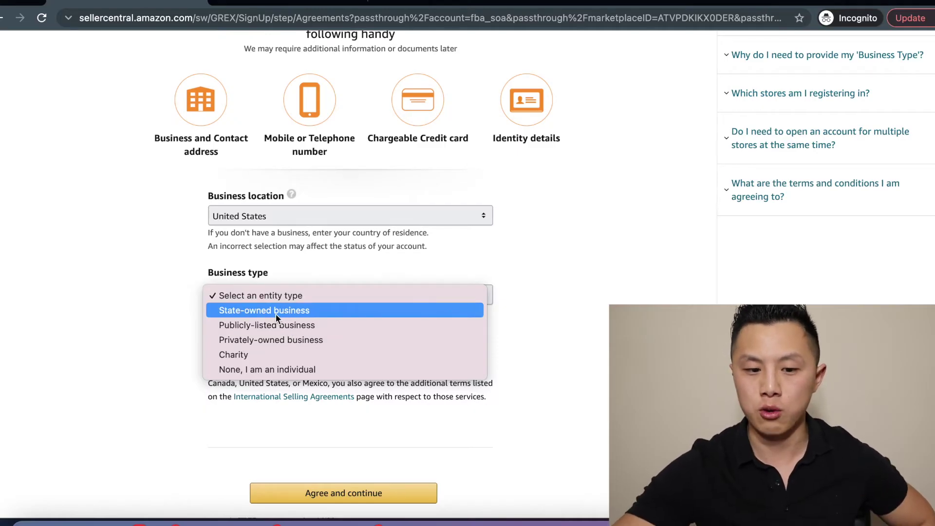
left_click(275, 368)
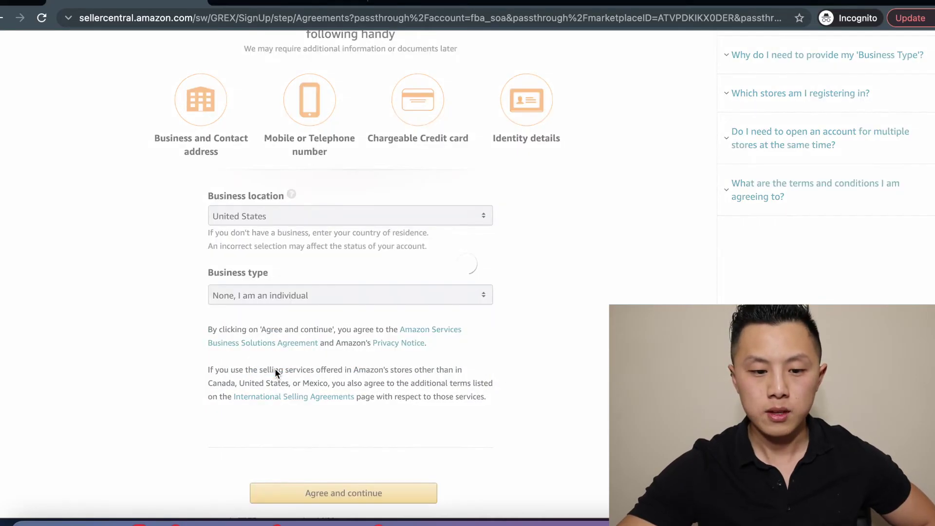
left_click(426, 173)
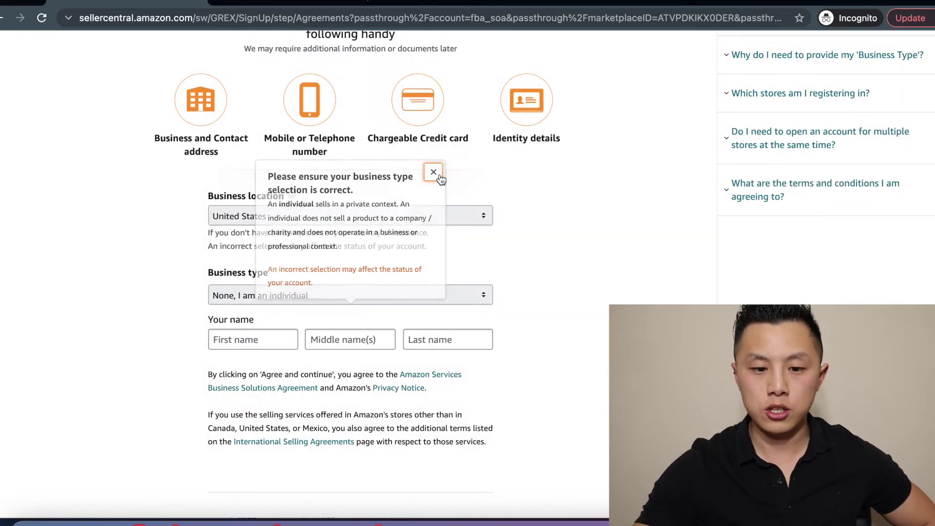
scroll(570, 318, "down", 1)
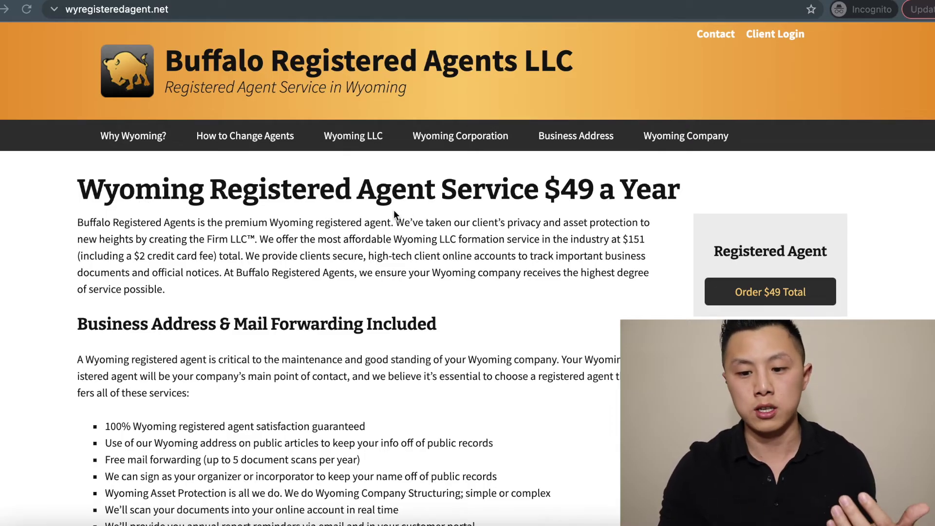
scroll(408, 274, "down", 2)
scroll(408, 274, "up", 1)
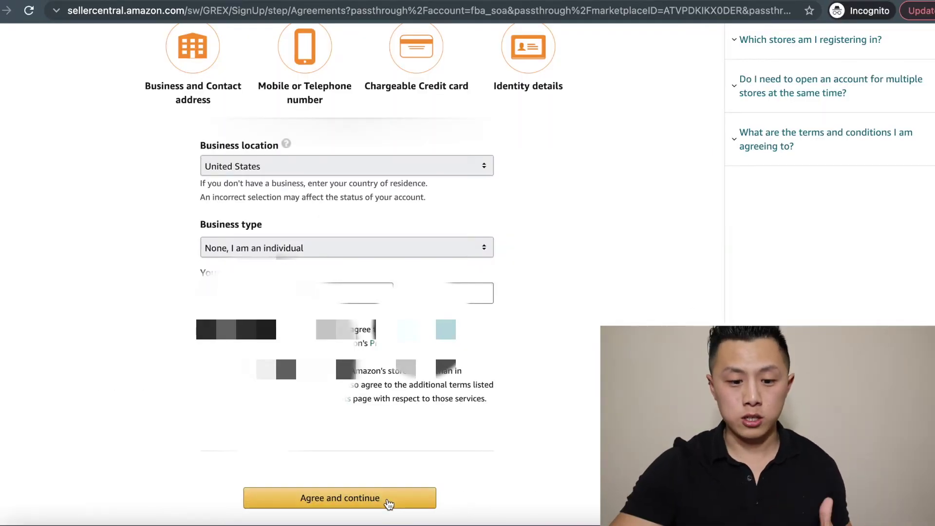
Accept the seller agreement and continue to the individual information stage.
left_click(388, 499)
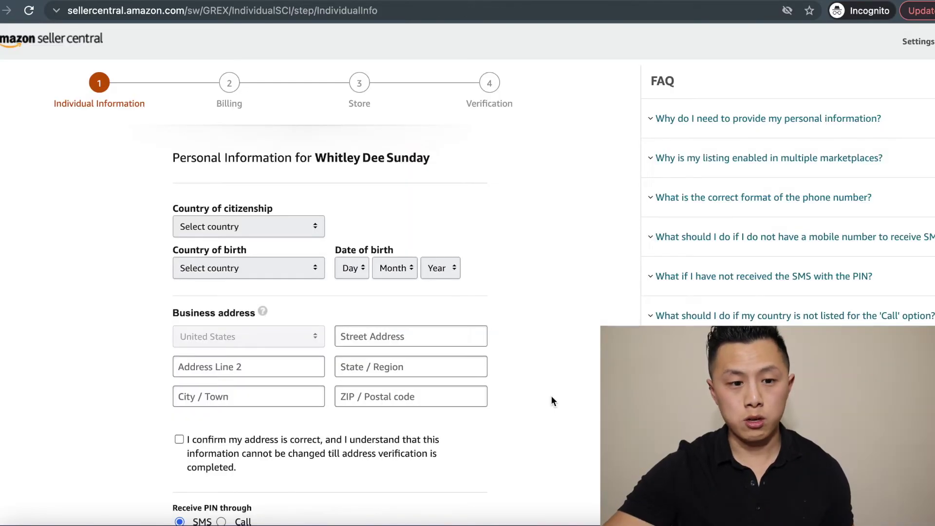
left_click(256, 231)
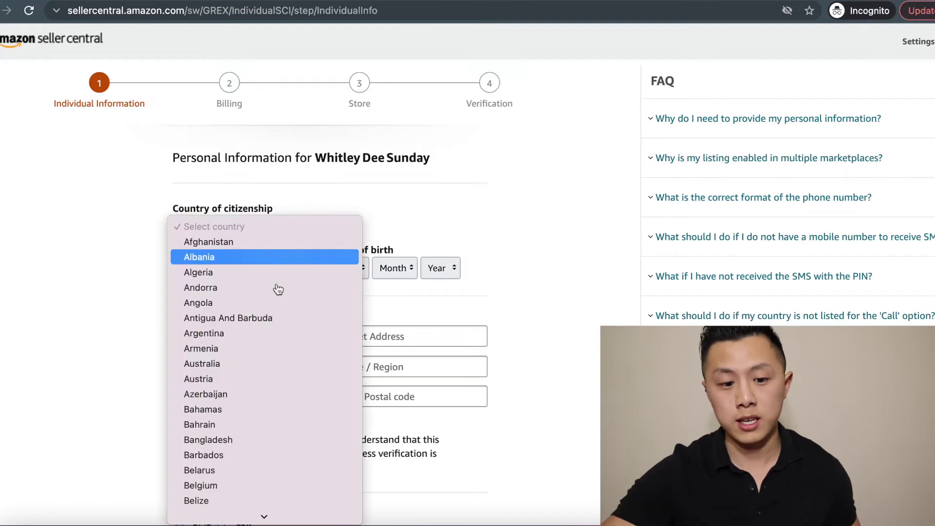
scroll(275, 441, "down", 5)
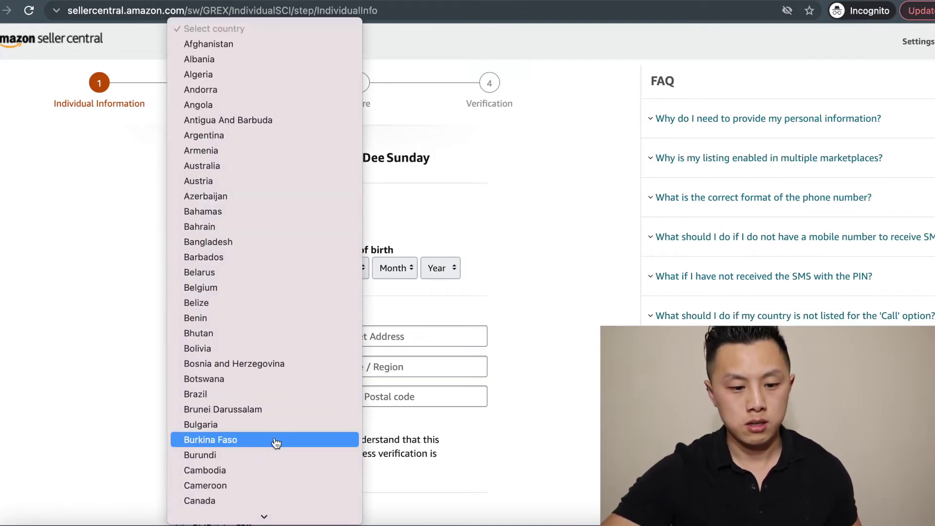
left_click(419, 201)
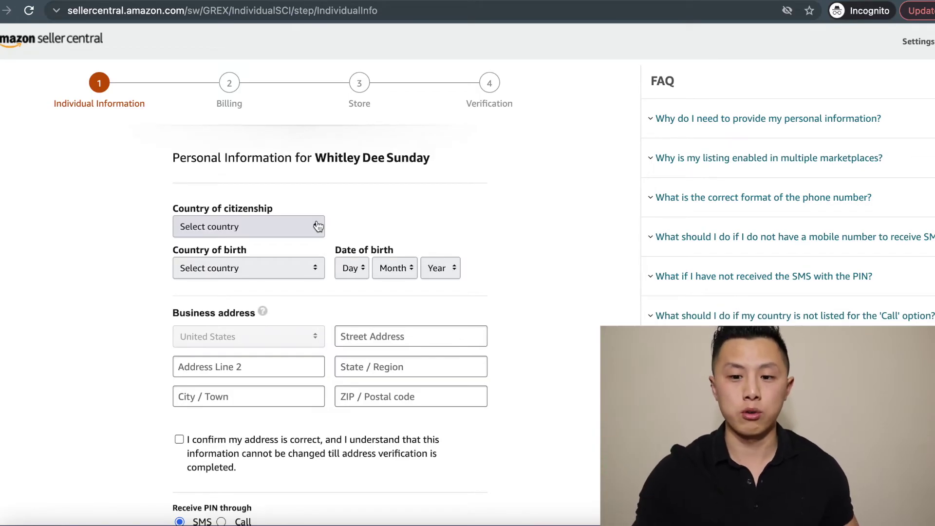
Set the country of citizenship to United States.
left_click(318, 226)
scroll(274, 412, "down", 10)
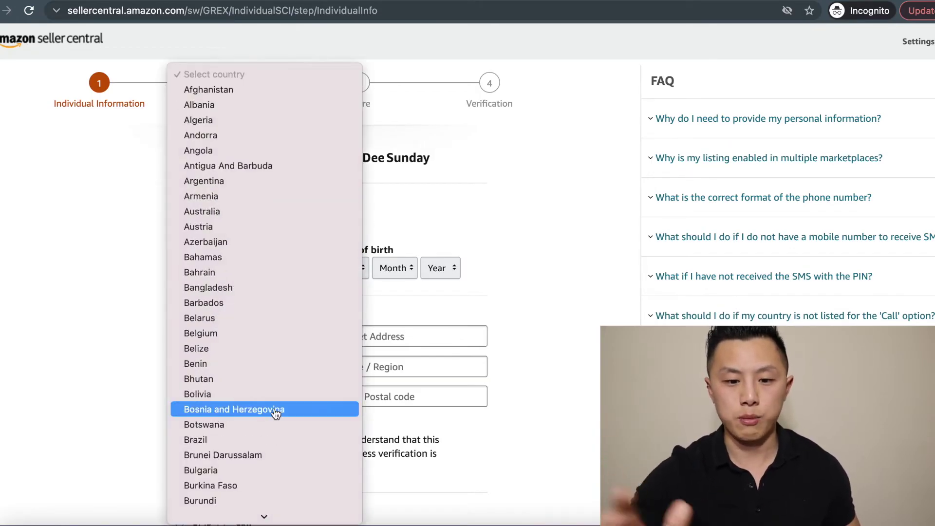
scroll(274, 412, "down", 20)
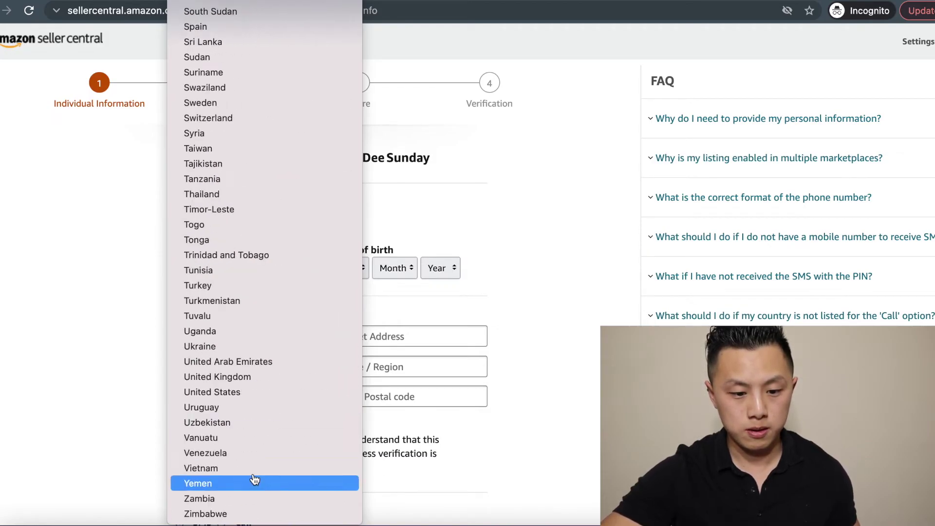
left_click(264, 392)
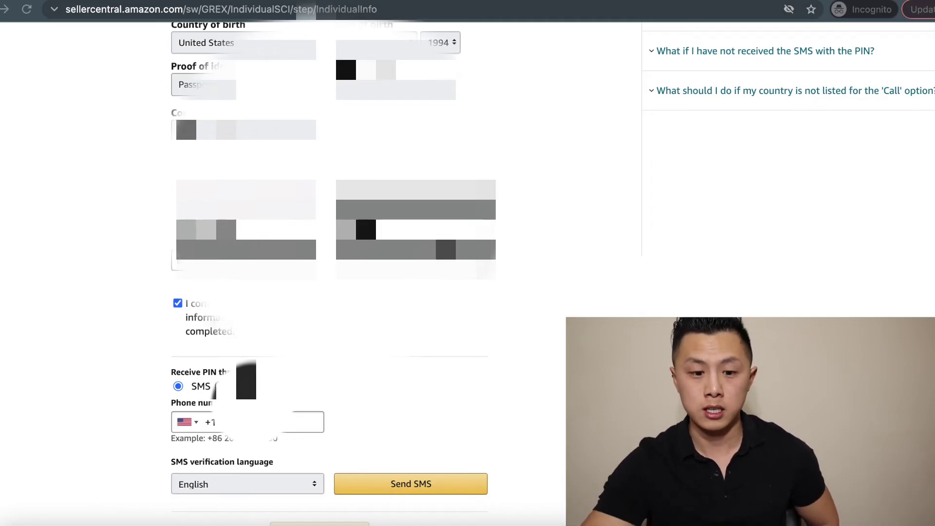
Request the phone verification PIN by SMS in English and continue to the billing stage.
scroll(243, 349, "down", 1)
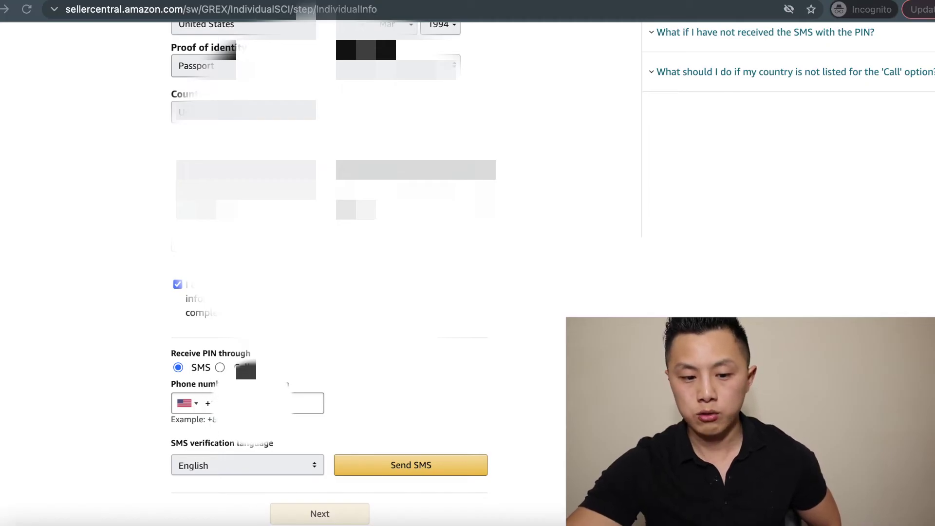
left_click(402, 465)
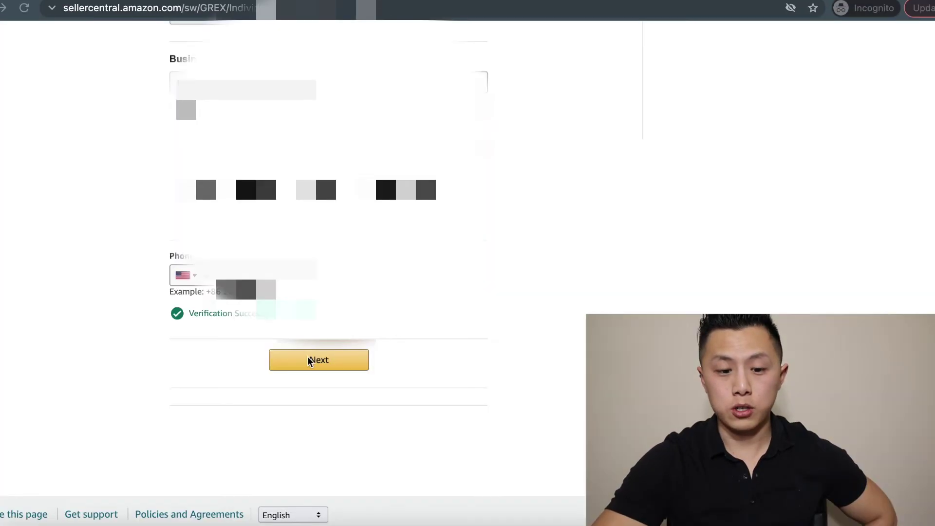
left_click(313, 361)
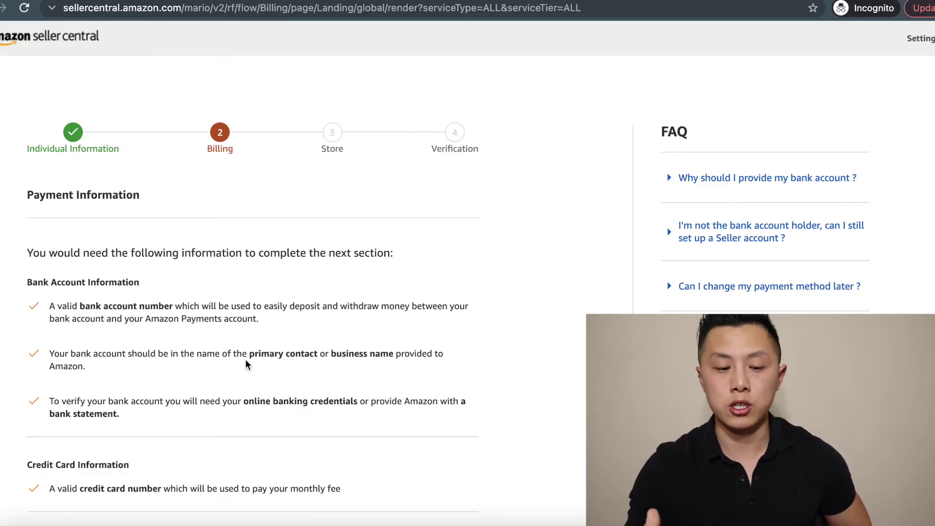
Review the bank account and credit card requirements and acknowledge them to continue.
scroll(244, 366, "down", 2)
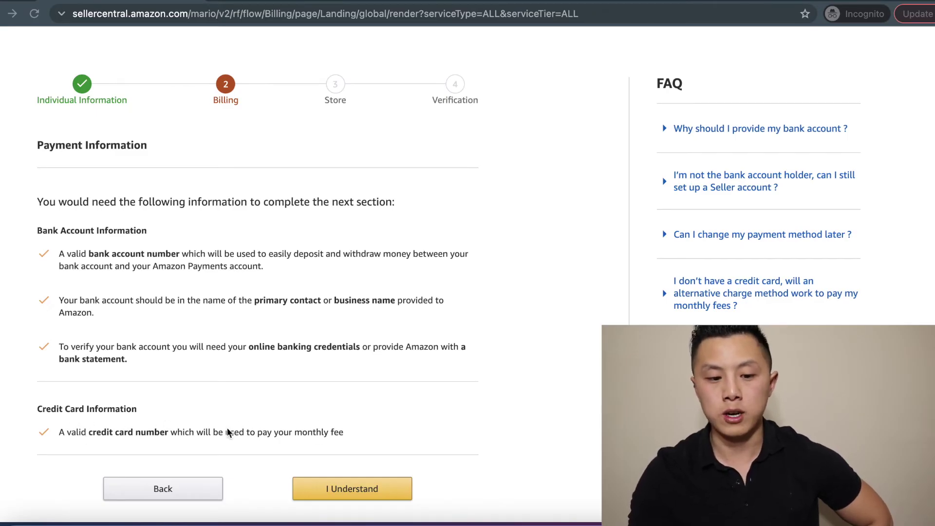
scroll(383, 450, "down", 2)
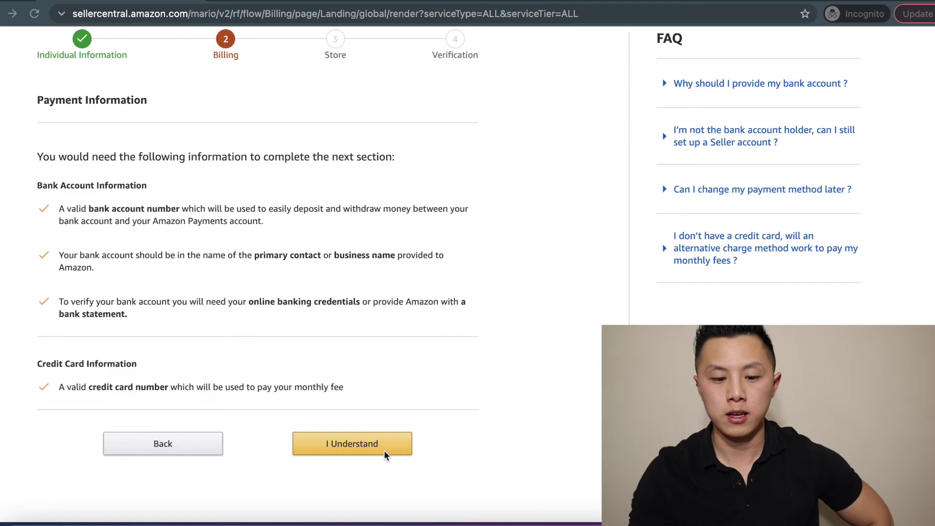
left_click(382, 435)
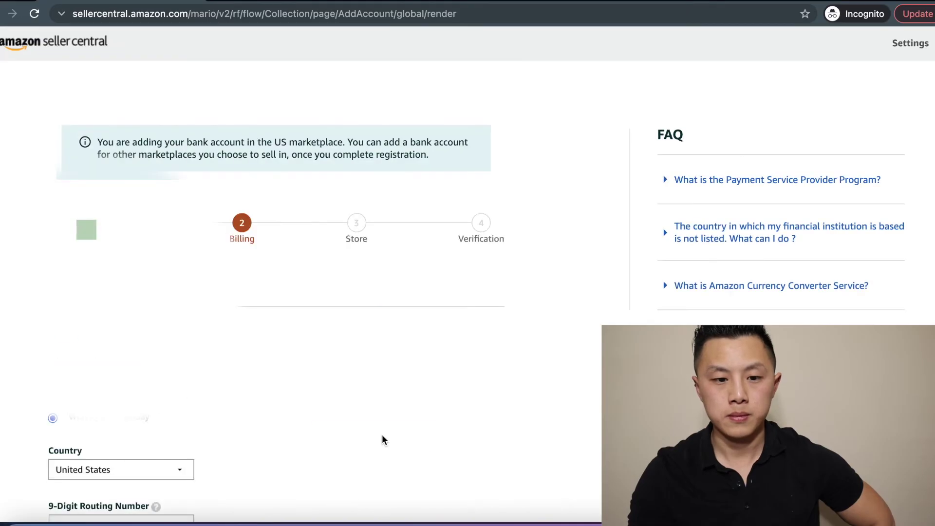
Choose Others as the financial institution name for the new bank account.
scroll(382, 439, "down", 1)
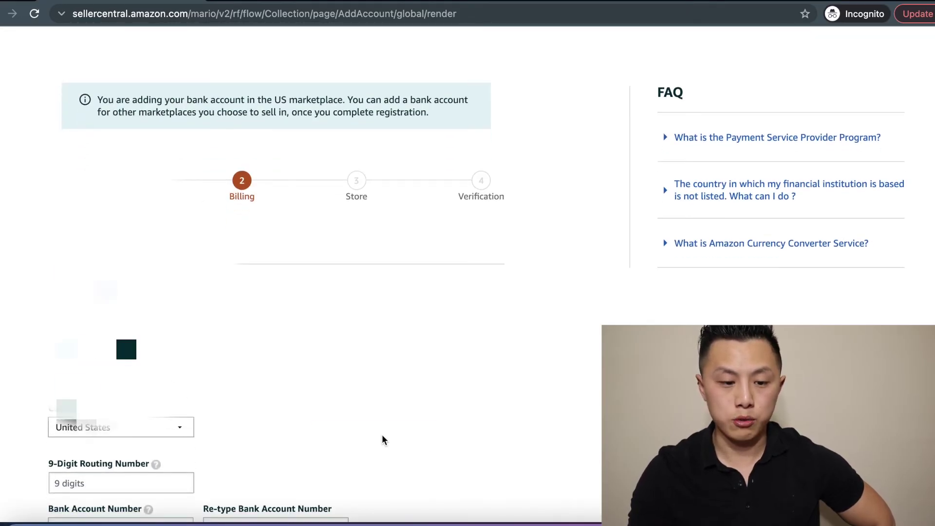
scroll(382, 435, "down", 2)
scroll(381, 440, "down", 1)
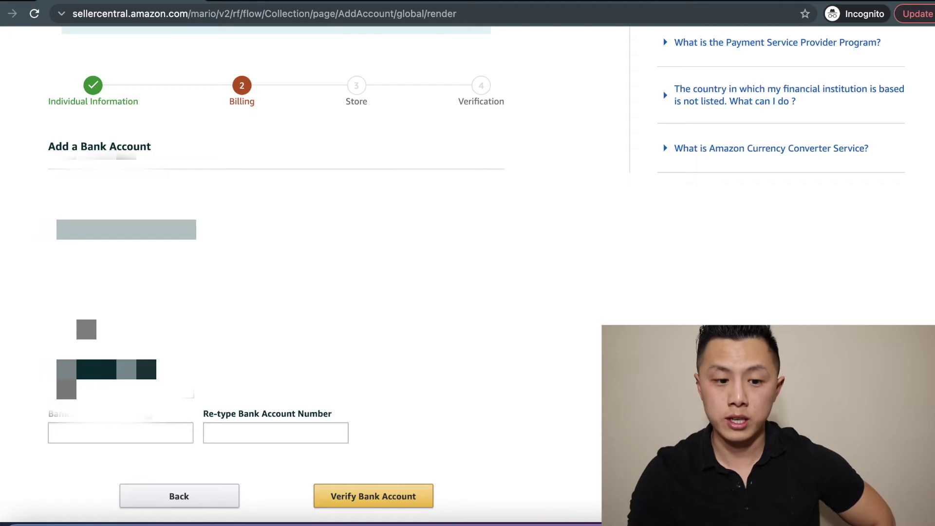
key("Return")
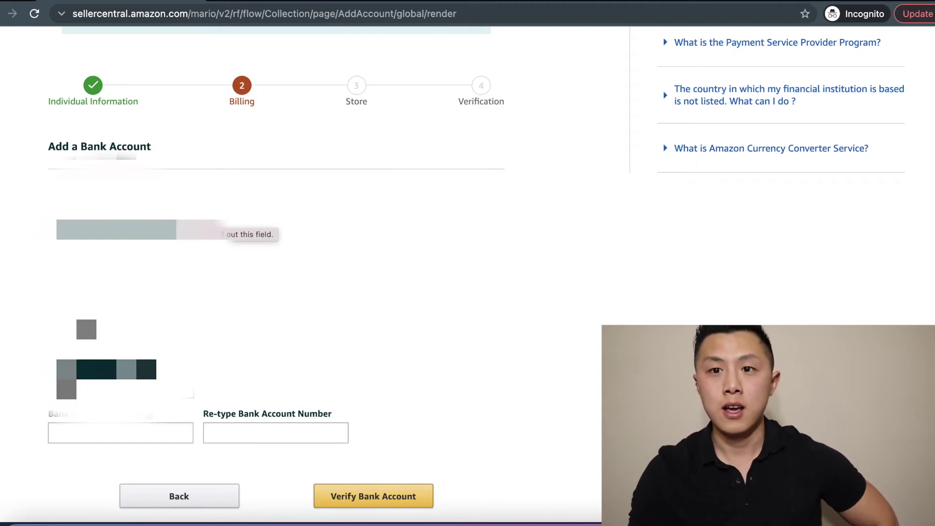
type("Ban")
key("Down")
key("Down")
key("Down")
key("Down")
key("Down")
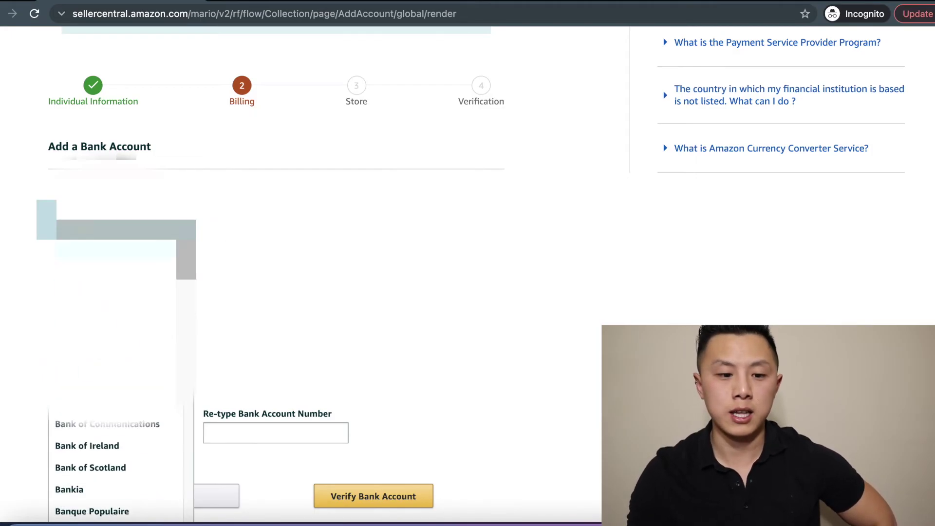
key("Up")
key("Up")
key("Up")
key("Up")
key("Down")
key("Down")
key("Down")
key("Down")
key("Down")
key("Down")
key("Down")
key("Down")
key("Down")
key("Down")
key("Down")
key("Down")
key("Down")
key("Down")
key("Down")
key("Down")
key("Down")
key("Down")
key("Down")
key("Down")
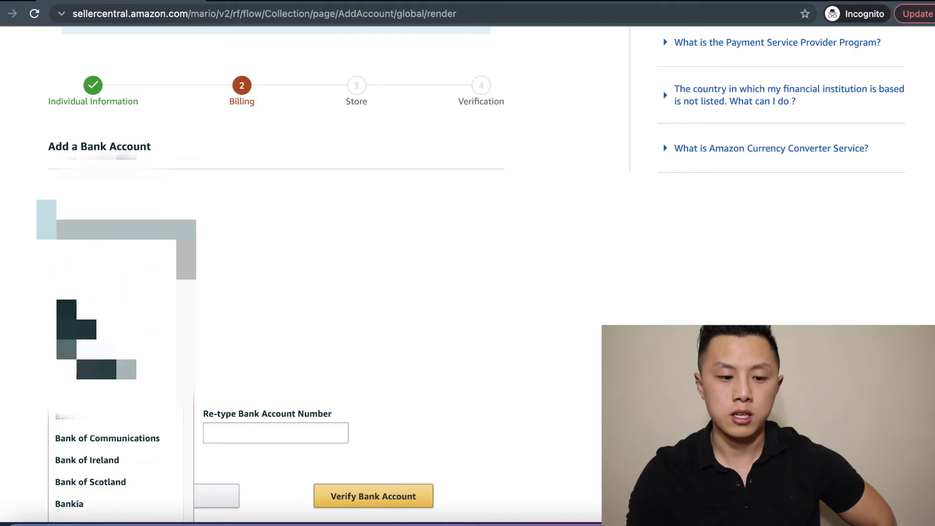
key("Down")
key("Down")
key("Down")
key("Down")
key("Down")
key("Down")
key("Down")
key("Down")
key("Down")
key("Down")
key("Down")
key("Down")
key("Down")
key("Down")
key("Down")
key("Down")
key("Down")
key("Down")
key("Down")
key("Down")
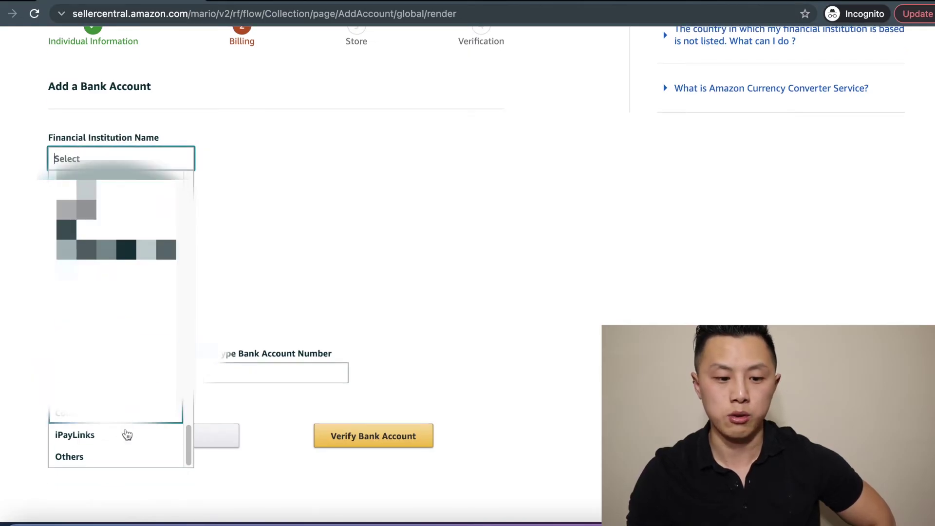
left_click(116, 460)
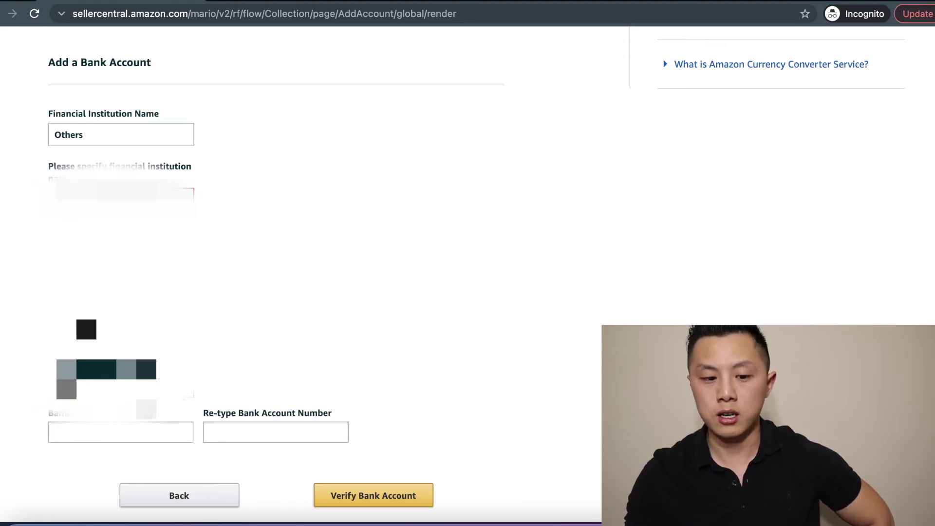
Submit the bank account for verification and continue to the credit card details of the billing stage.
left_click(390, 487)
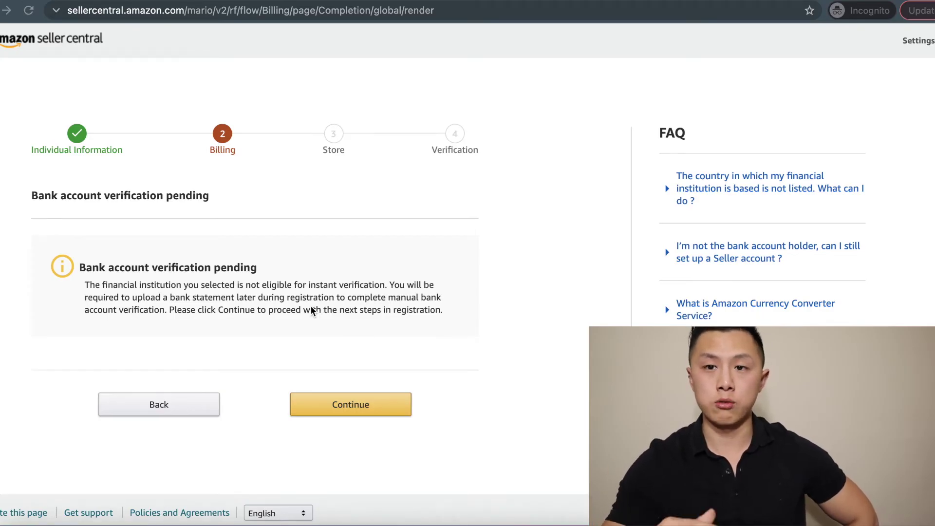
left_click(357, 382)
left_click(357, 401)
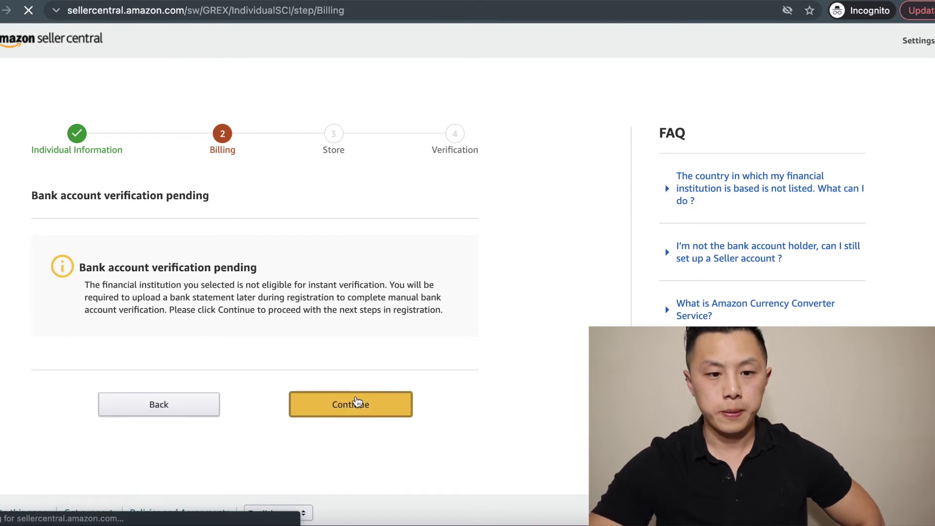
scroll(243, 333, "down", 2)
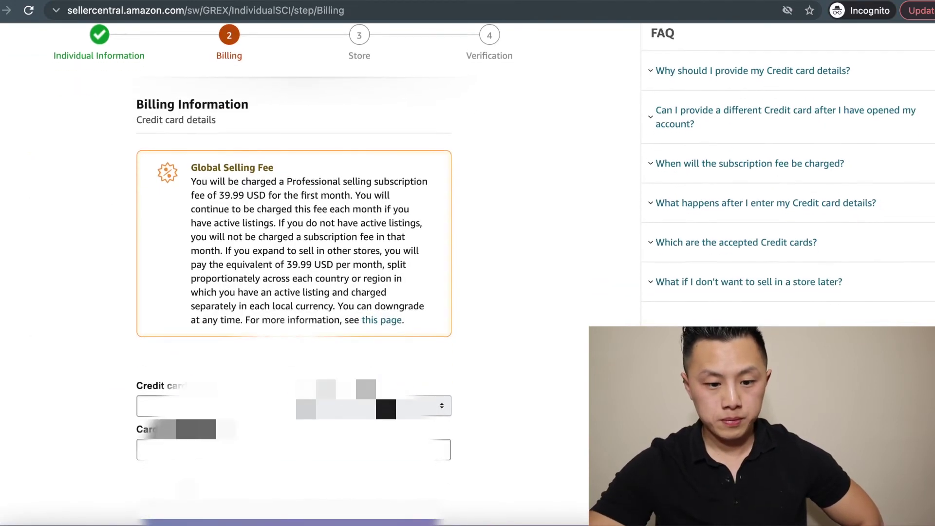
Review the global selling fee notice and continue past the credit card details to the store stage.
scroll(292, 272, "up", 2)
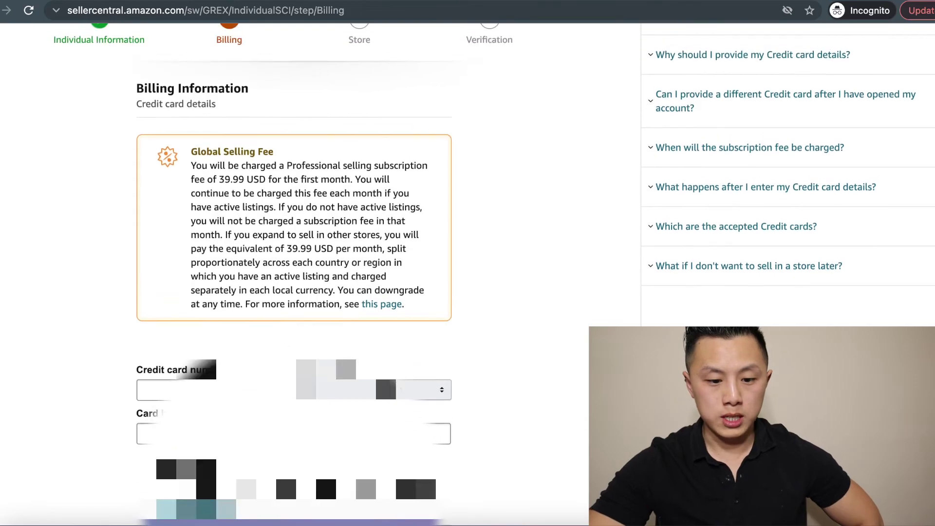
scroll(292, 273, "down", 1)
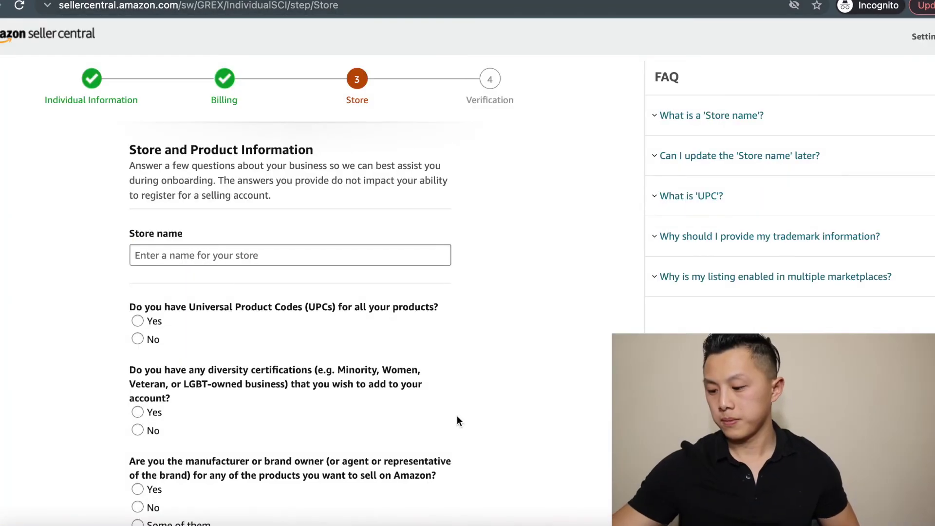
Enter a store name made of the seller's first name followed by "store".
scroll(458, 417, "down", 1)
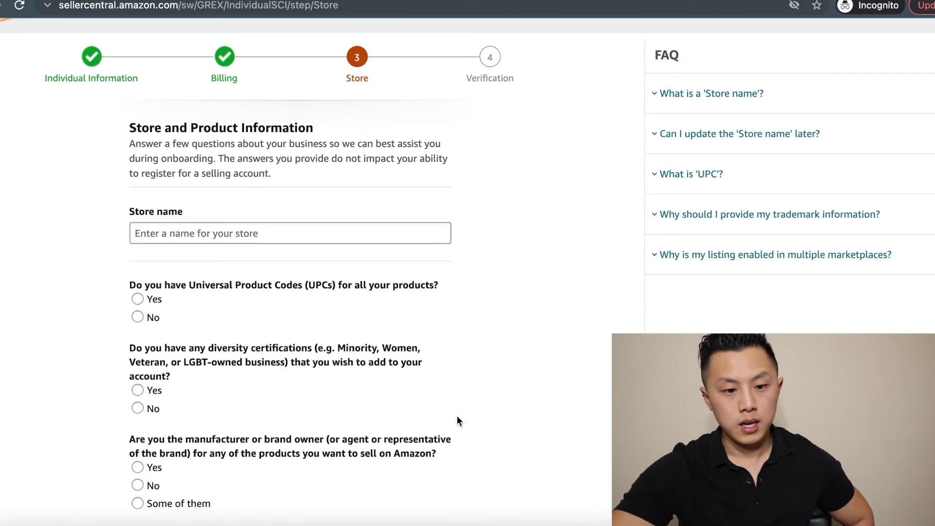
scroll(457, 421, "down", 1)
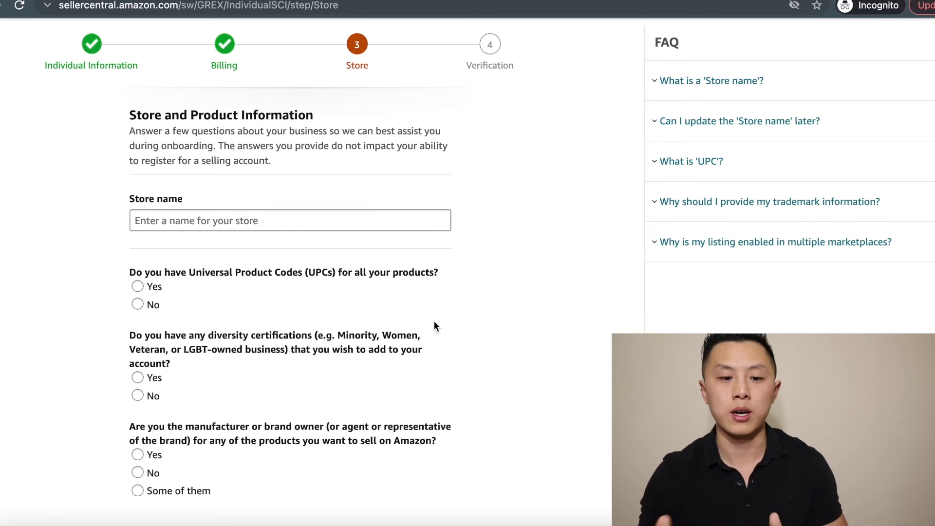
key("Down")
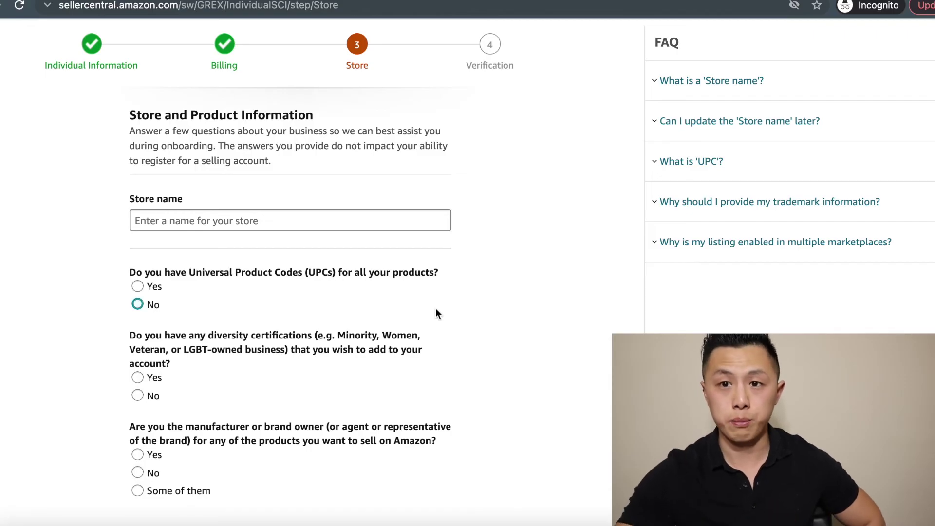
key("Up")
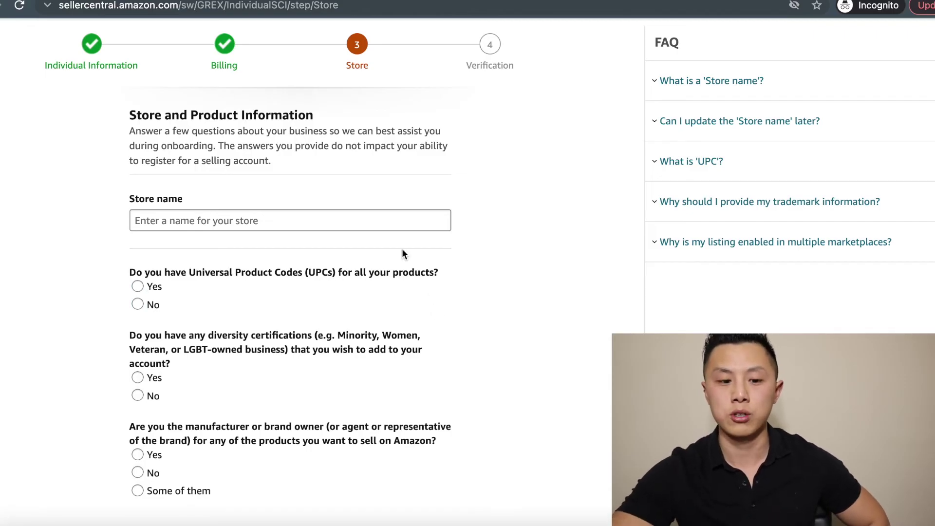
left_click(371, 226)
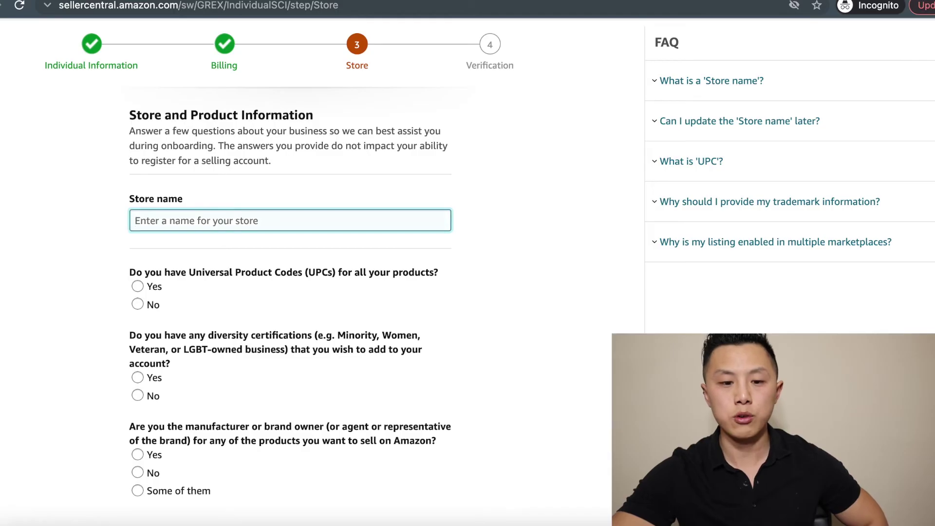
type("Richard w")
key("BackSpace")
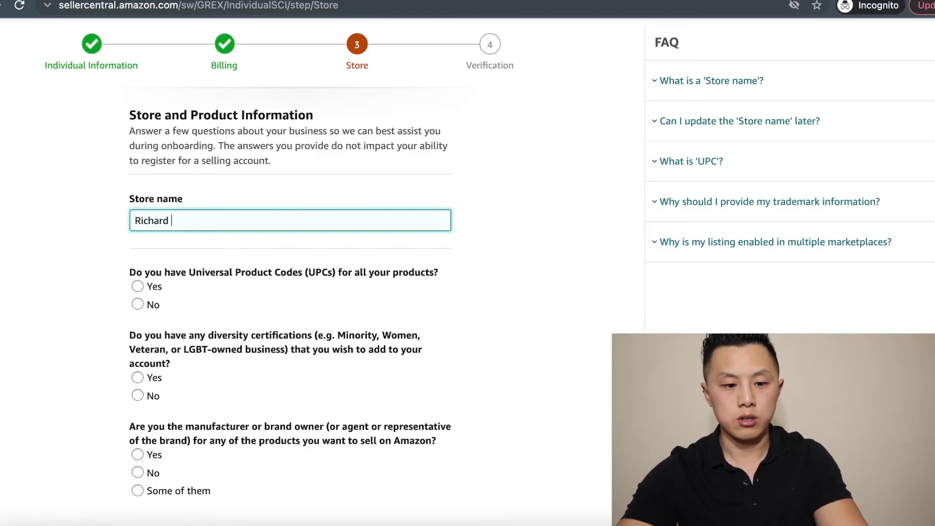
type("store")
key("Tab")
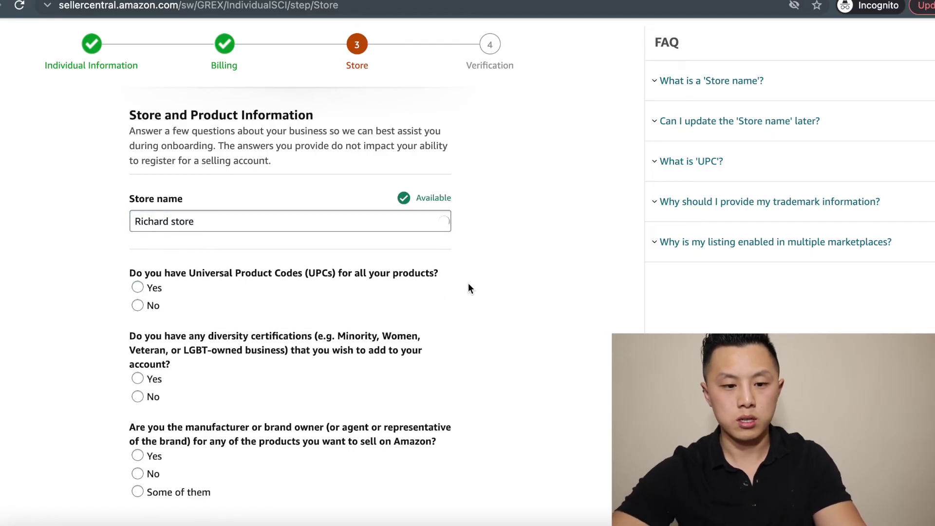
Answer Yes to having Universal Product Codes for all products.
scroll(489, 288, "down", 1)
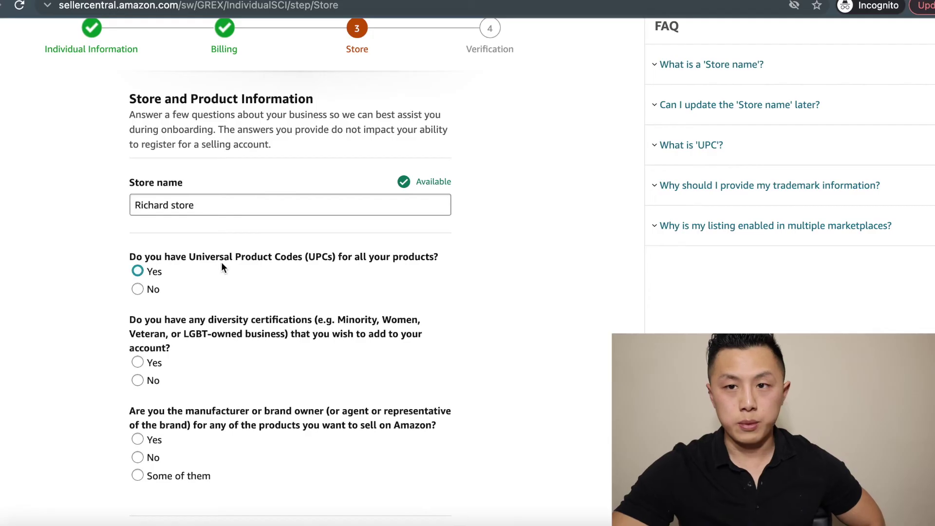
key("space")
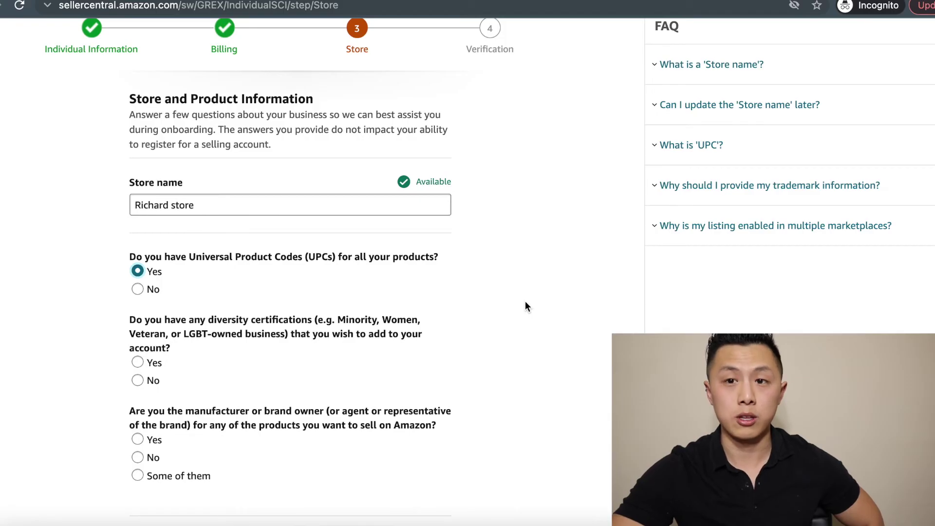
scroll(526, 302, "down", 1)
scroll(525, 303, "down", 1)
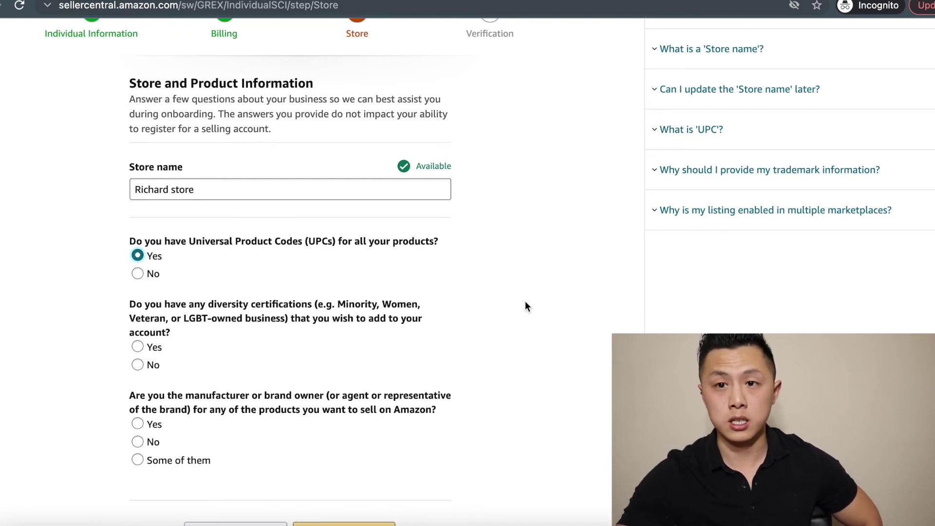
Read the diversity certifications question and answer No to adding any certification to the account.
scroll(363, 314, "down", 1)
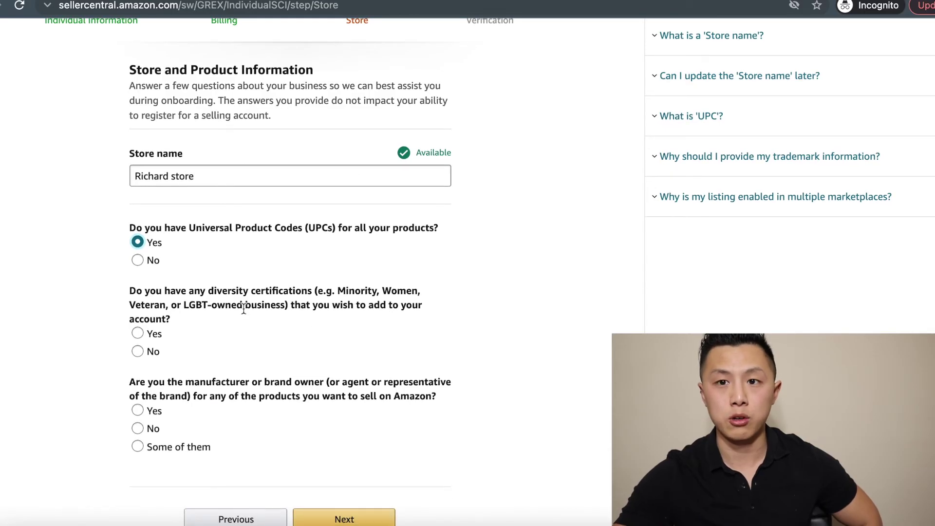
left_click_drag(314, 290, 276, 313)
left_click(276, 313)
left_click_drag(338, 291, 352, 302)
left_click(353, 302)
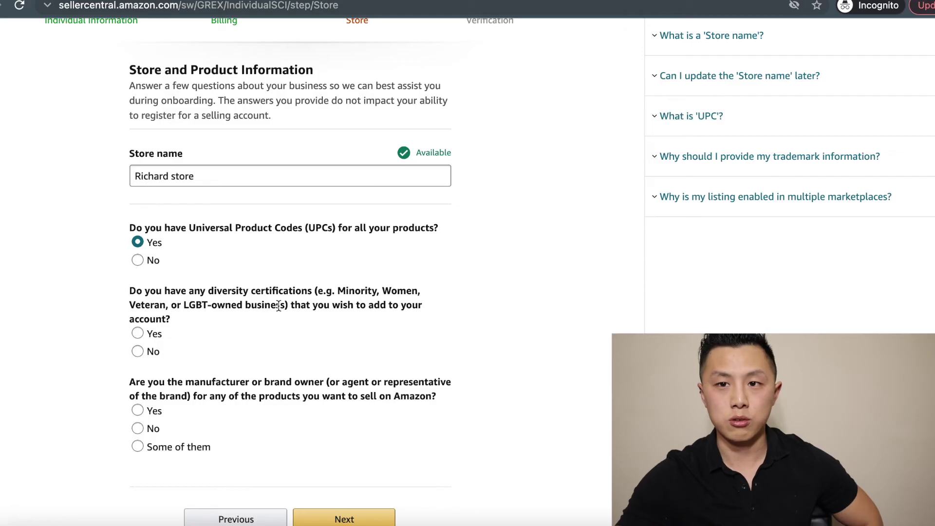
left_click_drag(343, 291, 358, 302)
left_click(294, 308)
left_click_drag(193, 307, 214, 307)
left_click(258, 308)
left_click(253, 307)
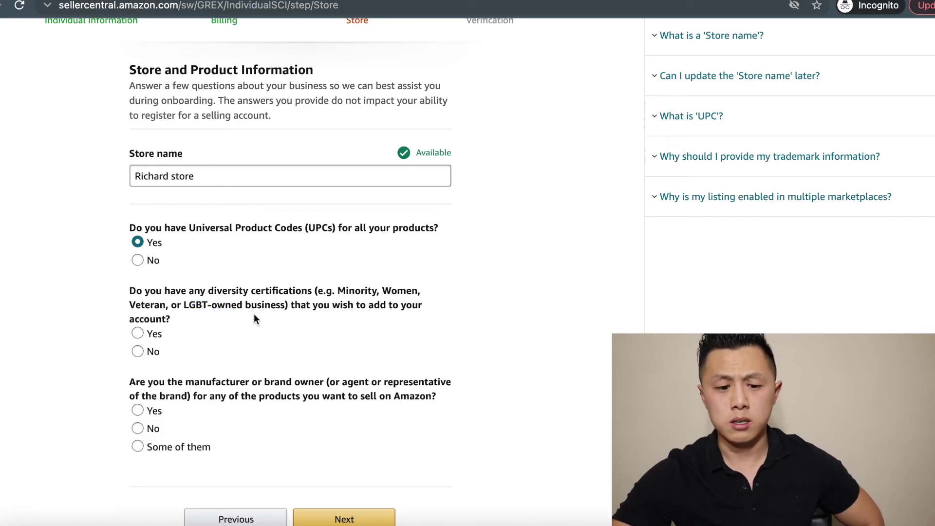
mouse_move(254, 315)
left_mouse_down()
mouse_move(225, 306)
mouse_move(264, 307)
left_mouse_up()
left_click_drag(288, 306, 307, 292)
left_click(307, 291)
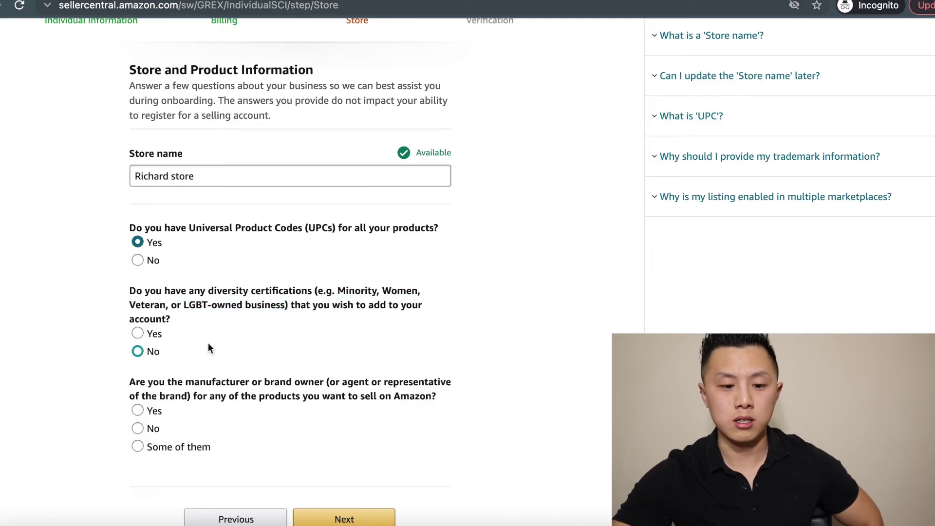
left_click(161, 352)
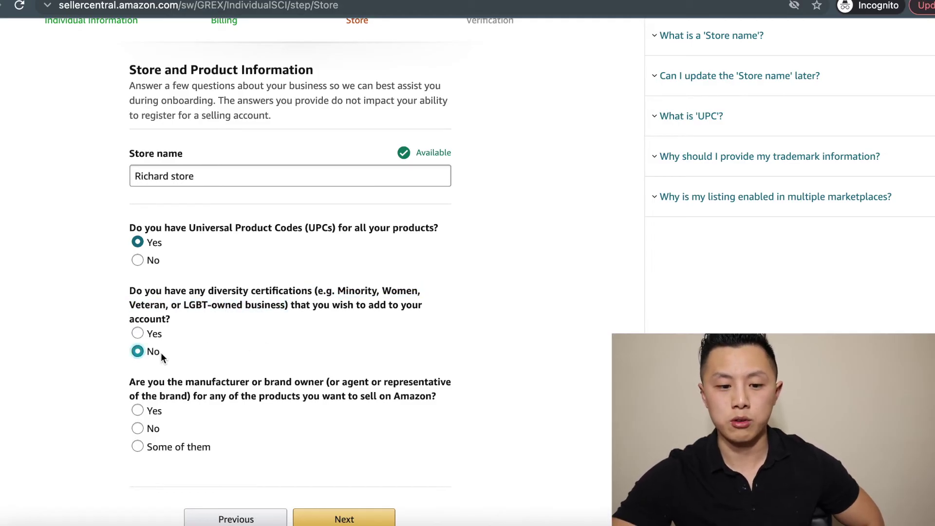
Answer Yes to being the manufacturer or brand owner of products sold on Amazon.
scroll(443, 387, "down", 1)
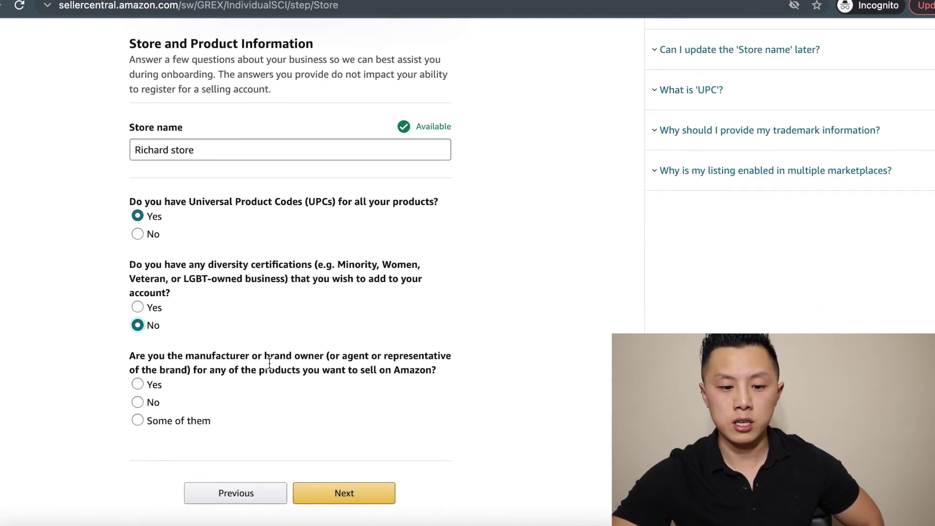
left_click_drag(240, 356, 293, 370)
left_click(291, 367)
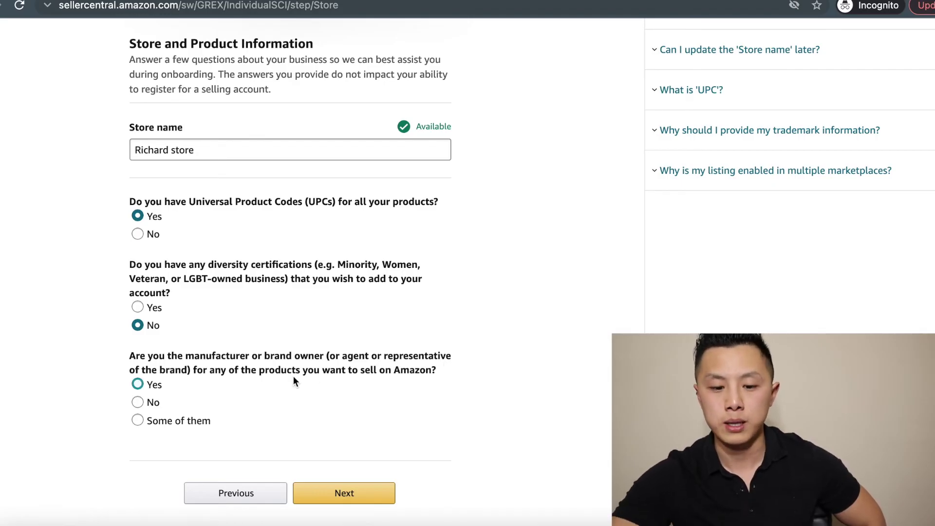
left_click(153, 391)
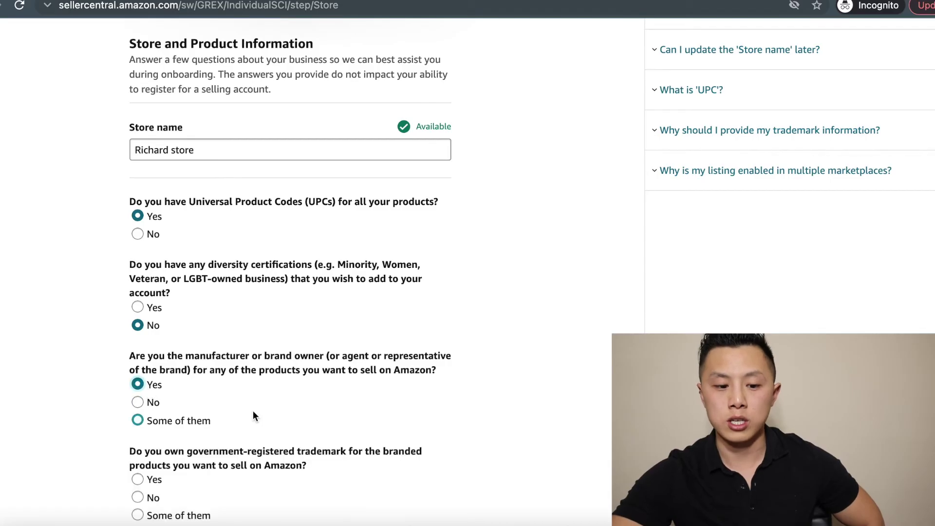
Answer No to owning a government-registered trademark for the branded products and continue to the verification stage.
scroll(252, 411, "down", 1)
left_click_drag(190, 406, 285, 414)
left_click(286, 414)
scroll(285, 414, "down", 1)
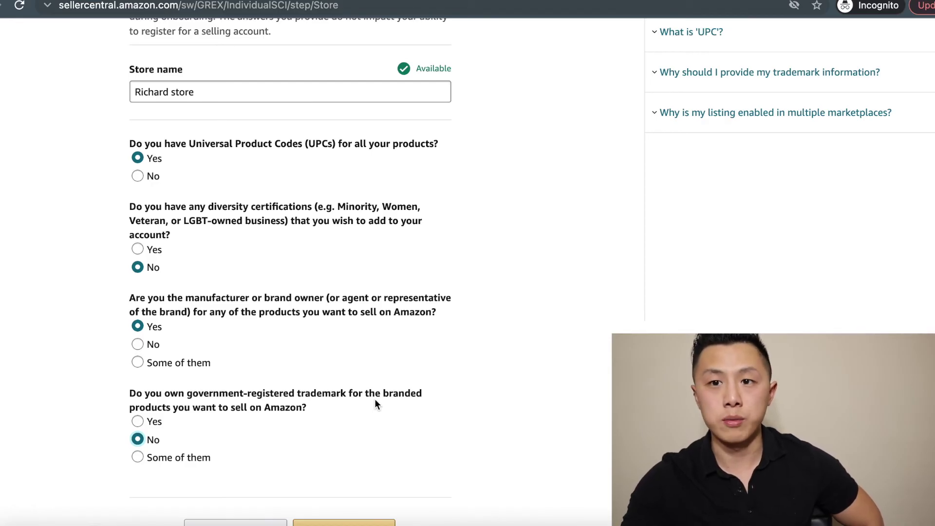
scroll(375, 400, "down", 1)
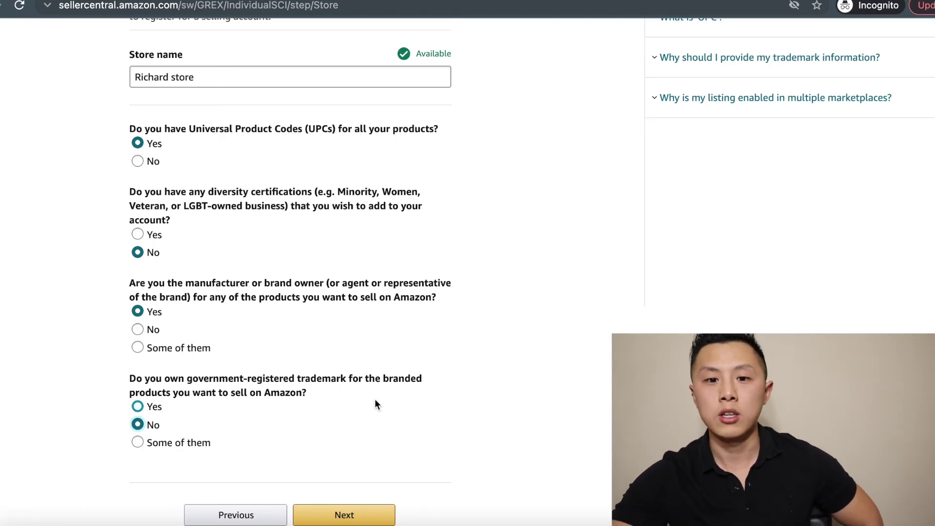
scroll(375, 404, "down", 1)
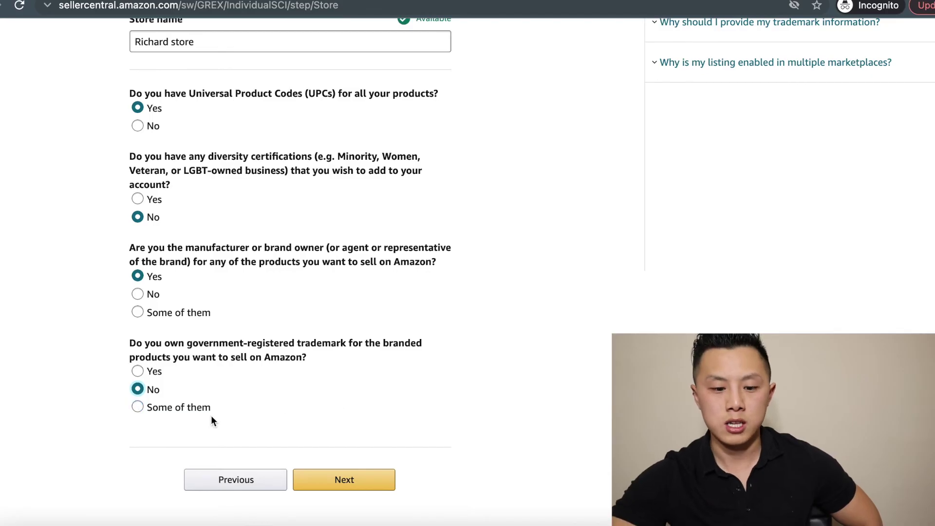
left_click(341, 480)
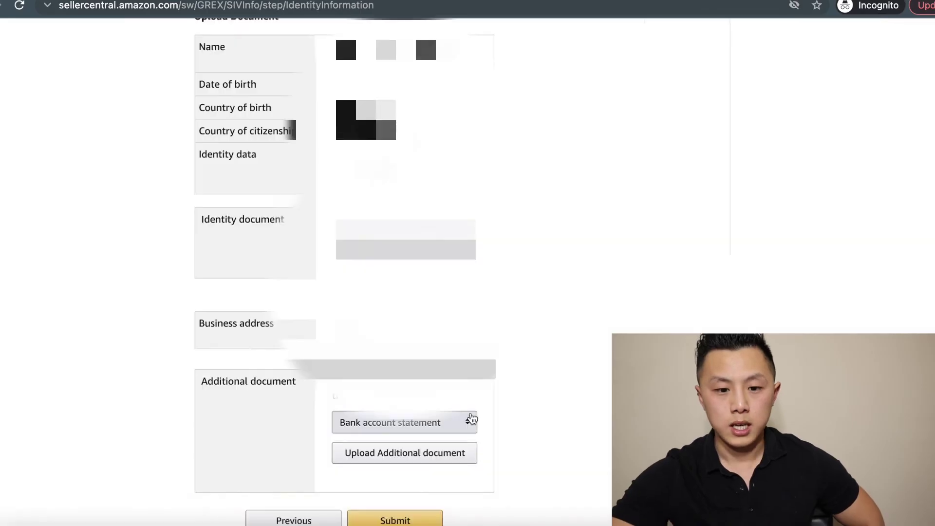
Review the identity details, identity document, business address and additional document sections of the verification form.
scroll(470, 419, "up", 2)
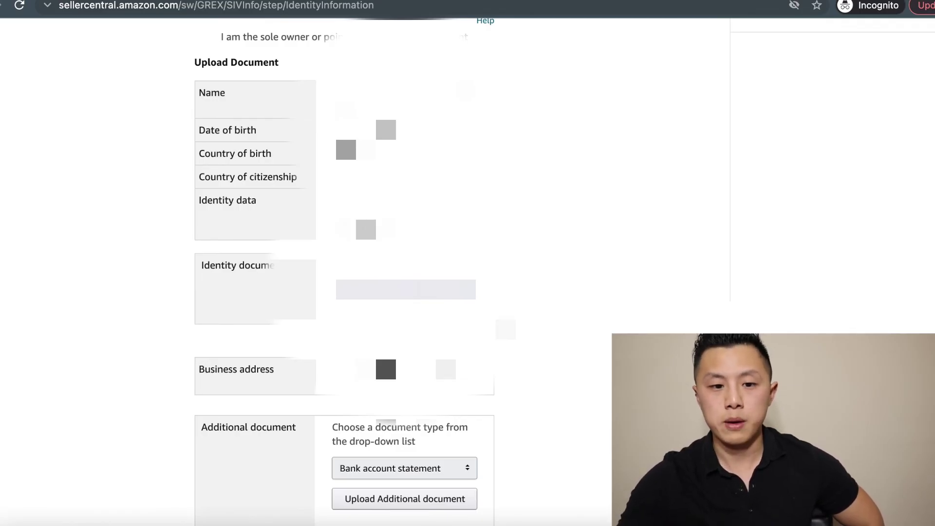
scroll(344, 273, "down", 1)
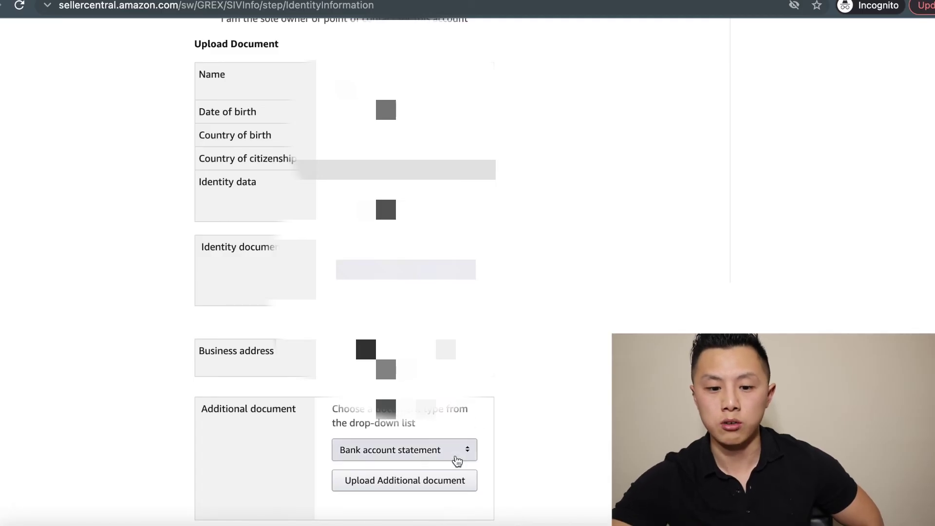
scroll(537, 425, "down", 2)
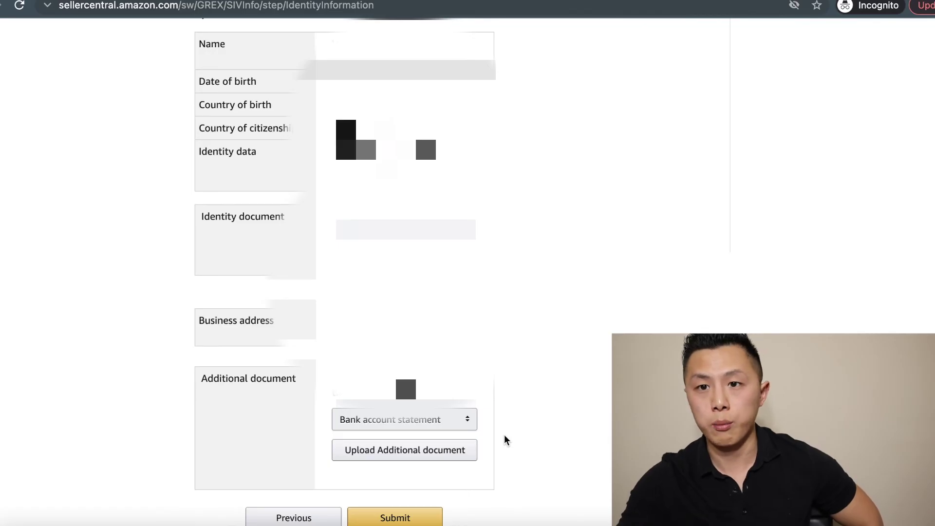
scroll(504, 435, "down", 3)
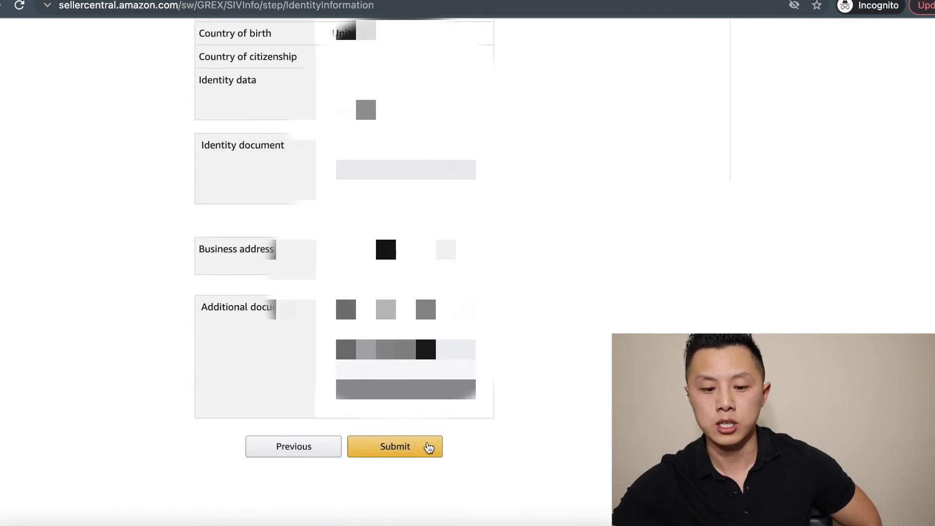
scroll(519, 393, "down", 1)
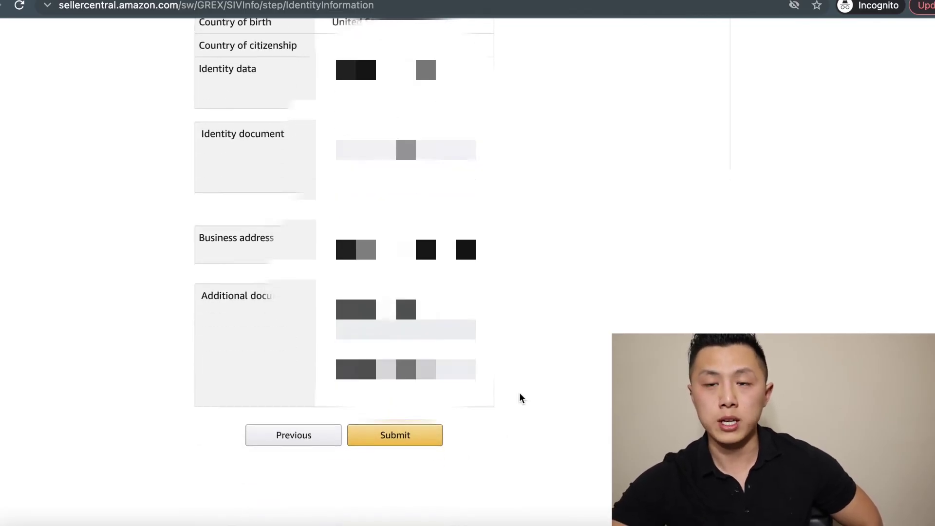